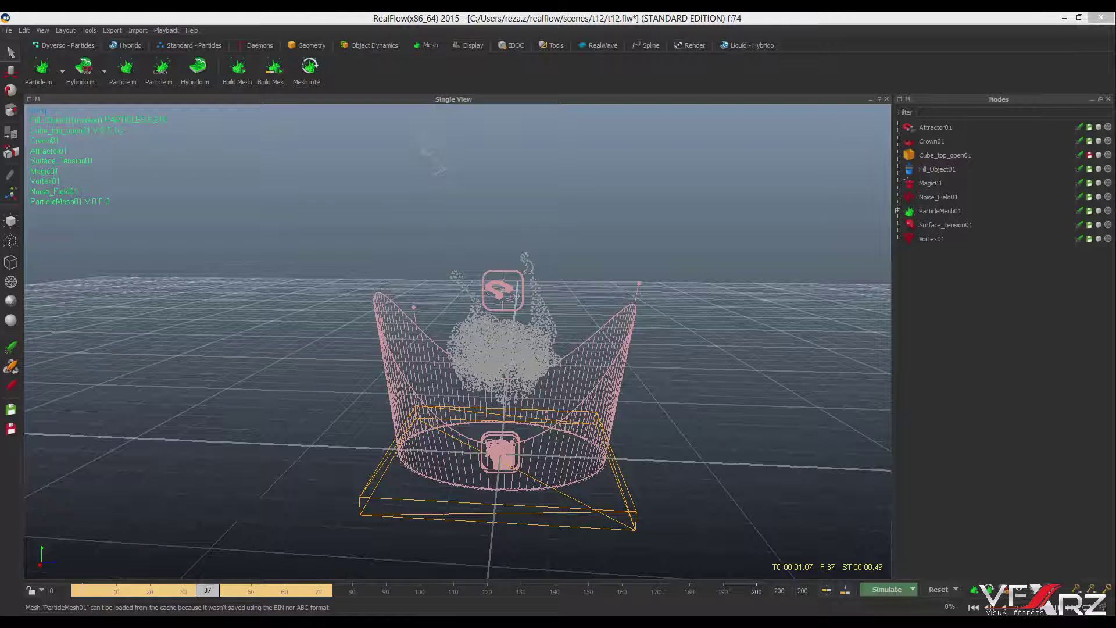
Step: Review the splash simulation, select ParticleMesh01 and bring up Export Central
mouse_move(208, 591)
mouse_down()
mouse_move(87, 592)
mouse_move(297, 594)
mouse_move(82, 591)
mouse_up()
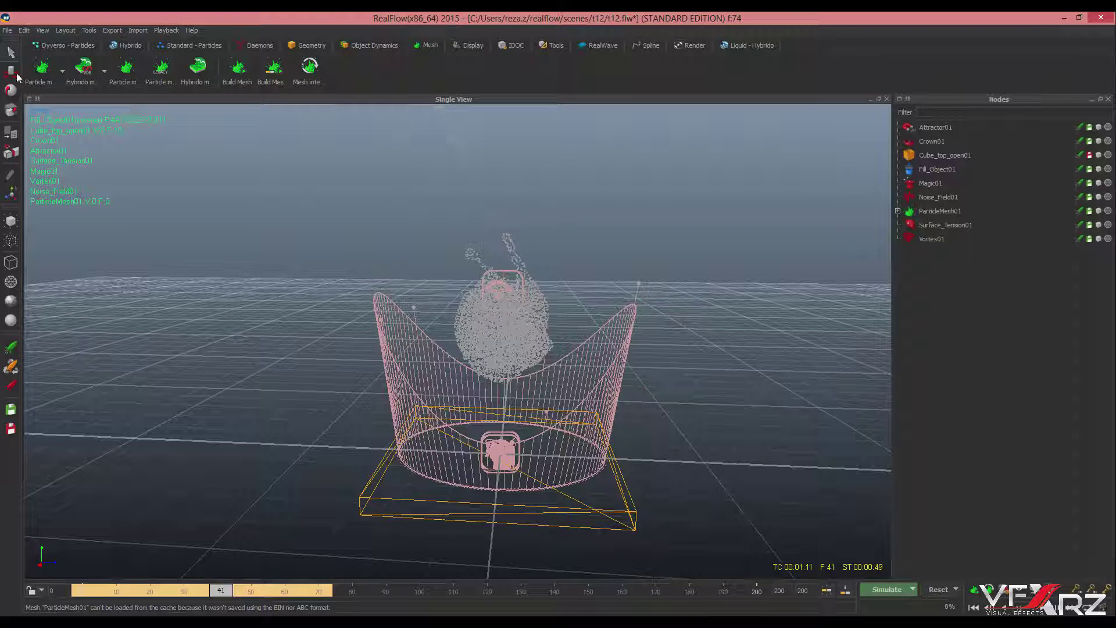
click(983, 209)
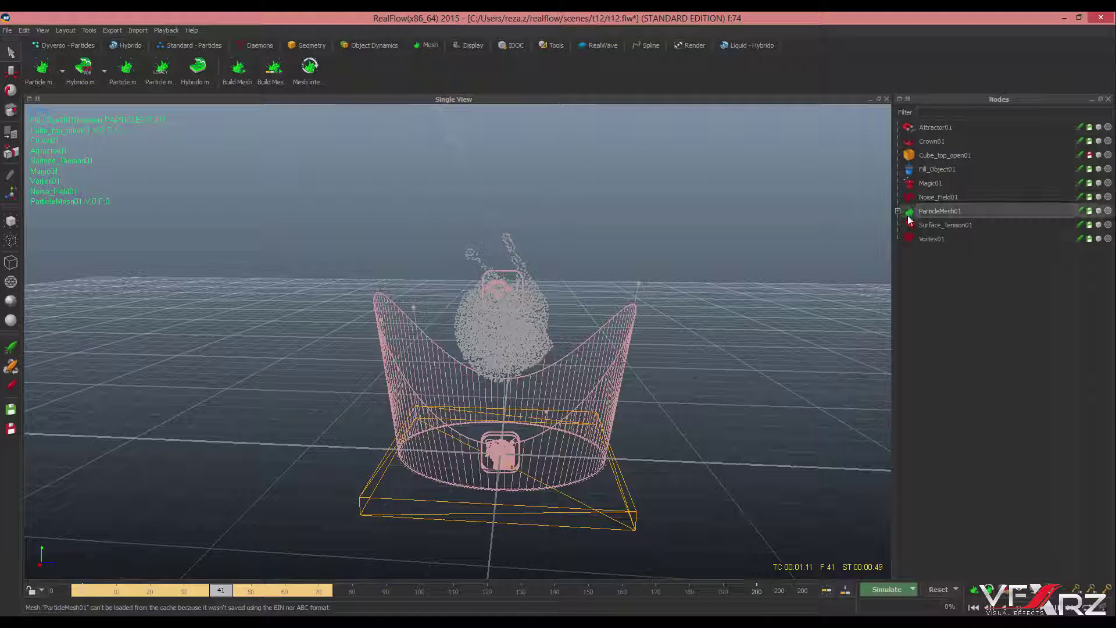
click(112, 29)
click(143, 114)
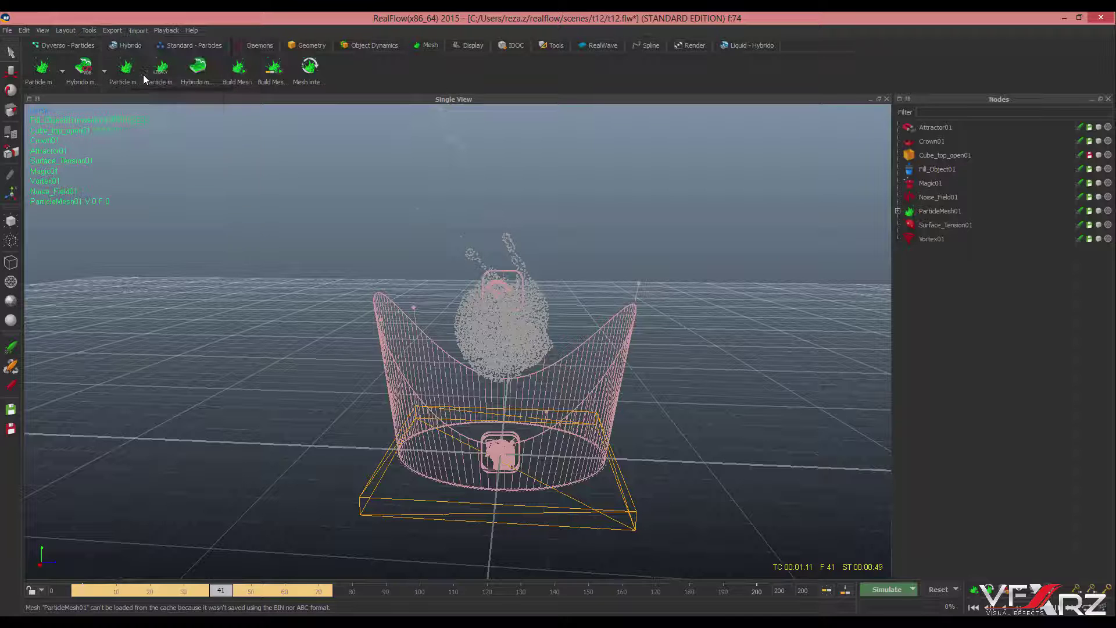
click(111, 32)
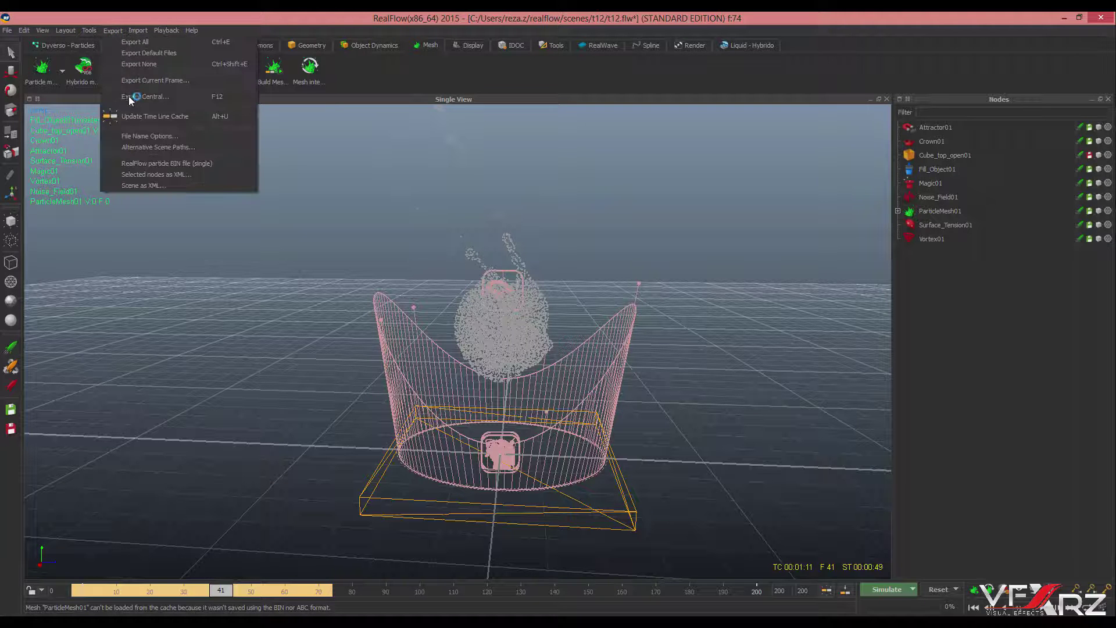
click(188, 97)
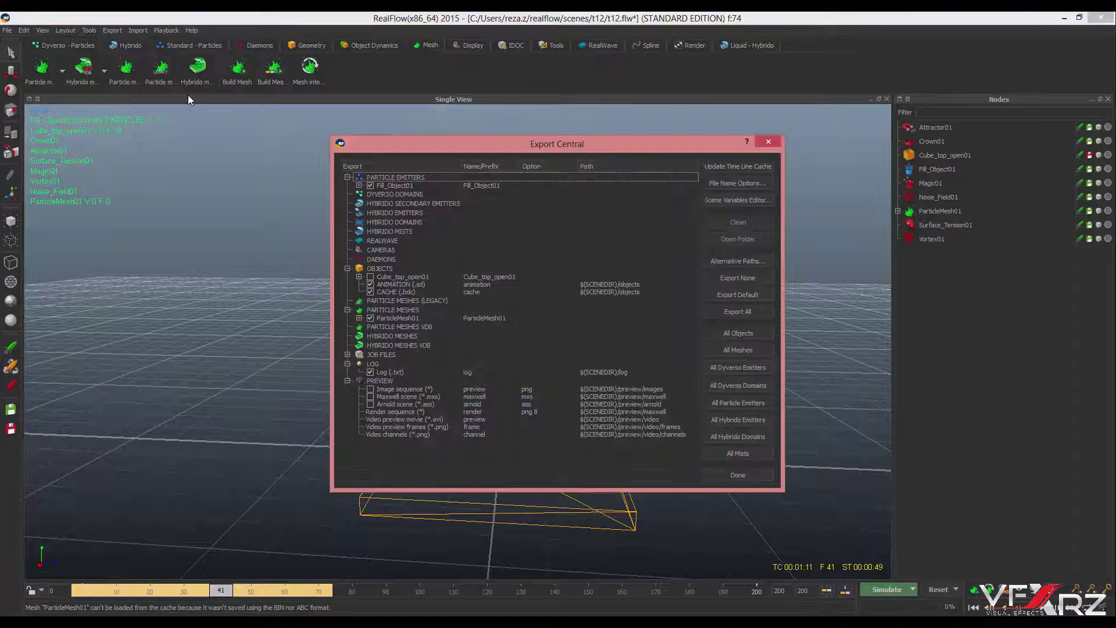
Step: Enable ParticleMesh01 for export with the Mesh sequence (.obj) format ticked
click(396, 319)
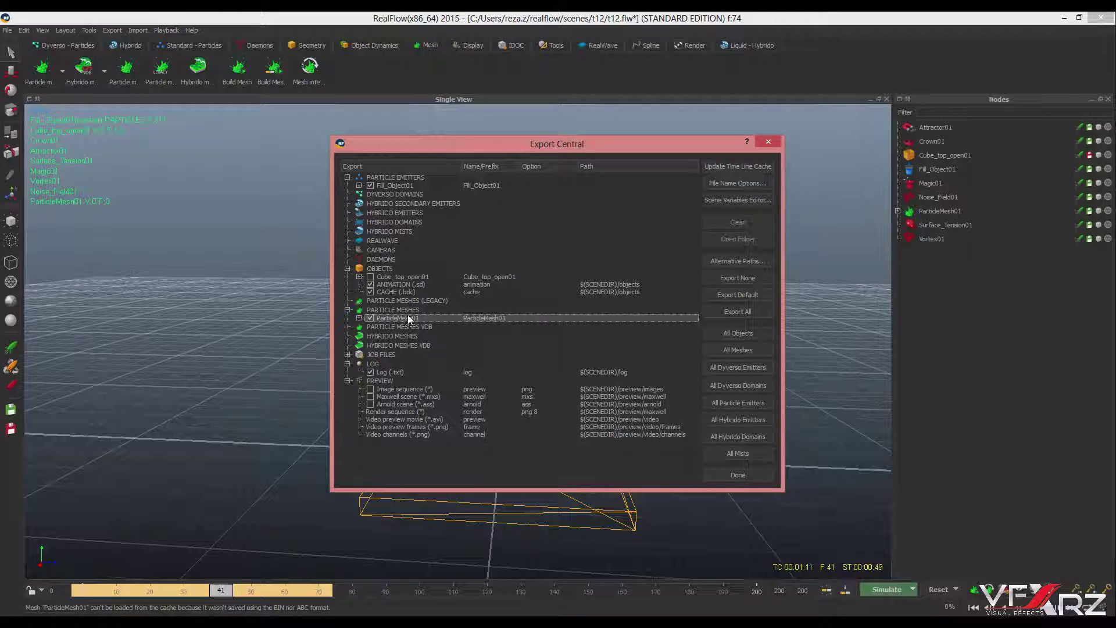
click(370, 317)
click(360, 319)
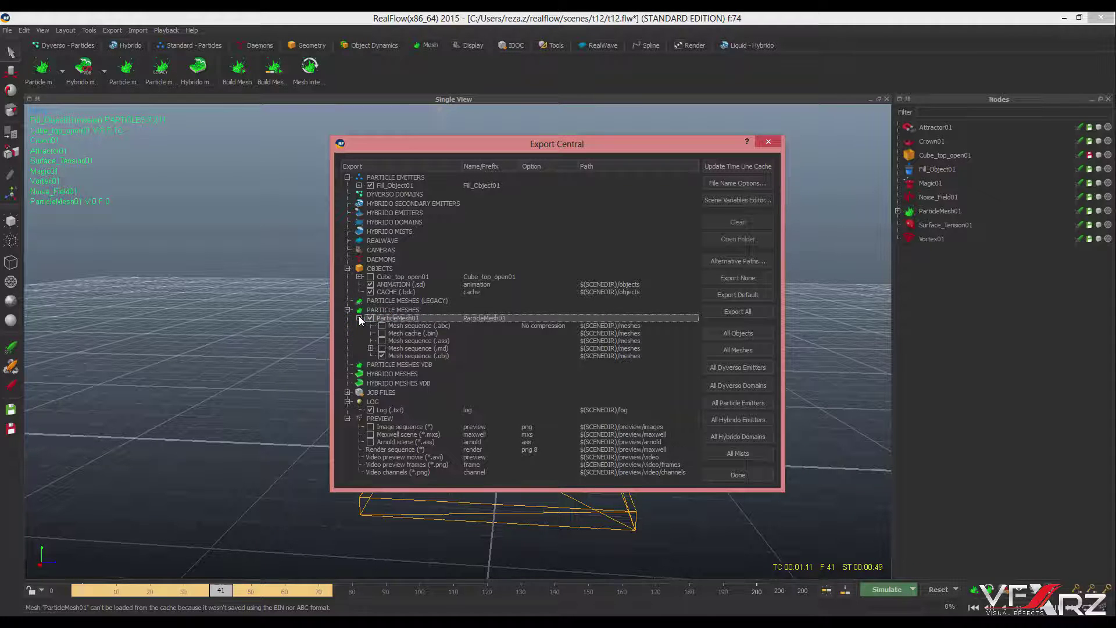
click(418, 357)
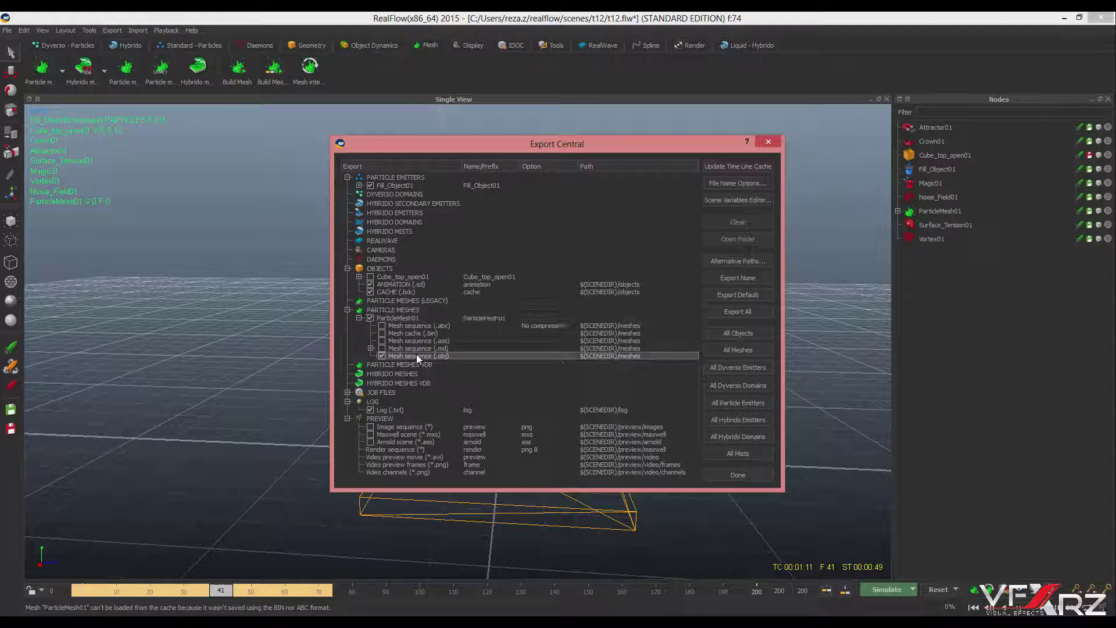
click(381, 357)
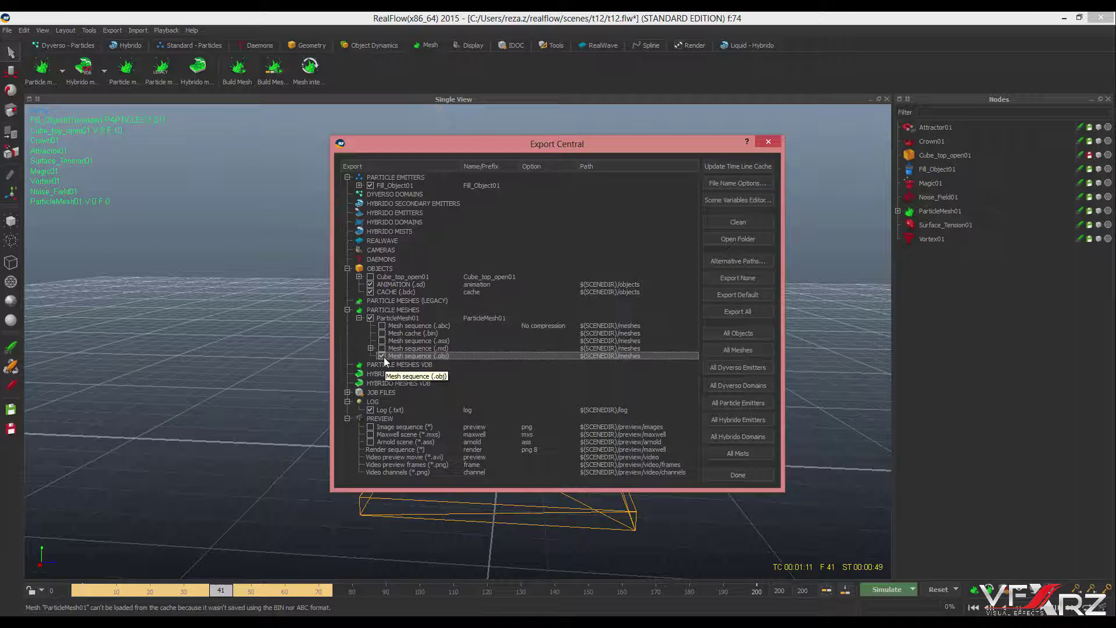
Step: Confirm Export Central with Done and run Simulate to write the OBJ mesh sequence
click(730, 481)
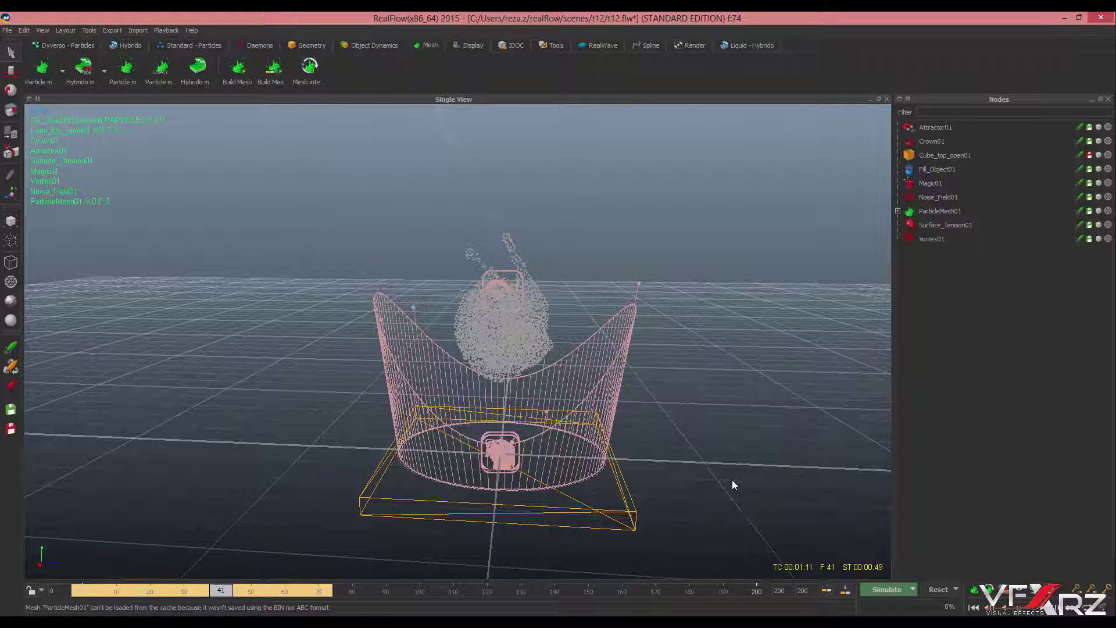
click(881, 589)
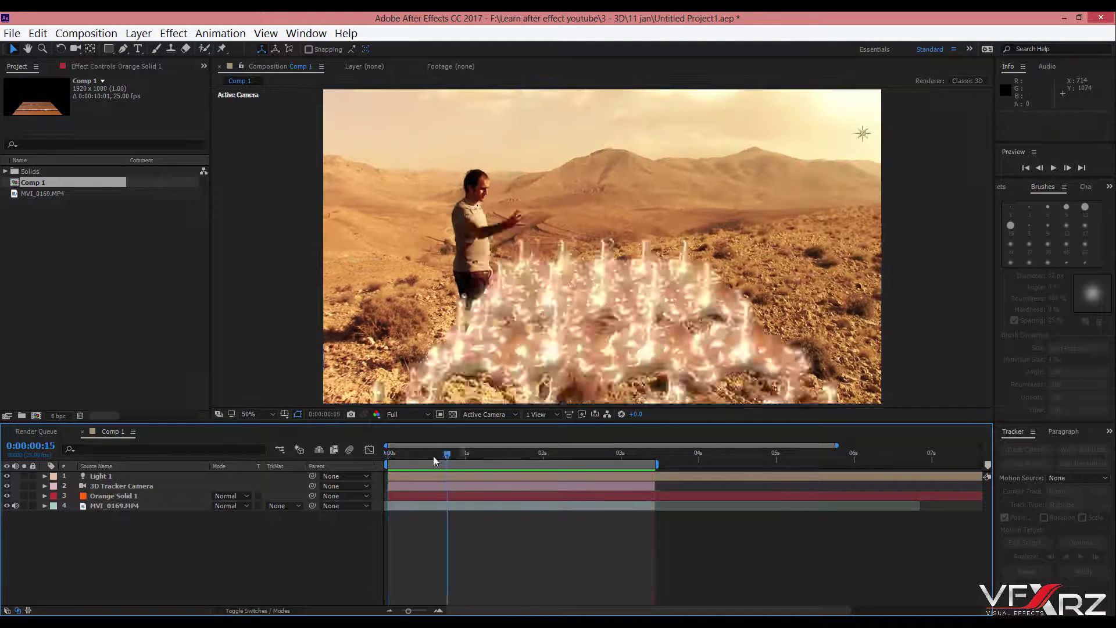
Step: Stop the preview and hide the Orange Solid 1 layer
key(space)
click(132, 498)
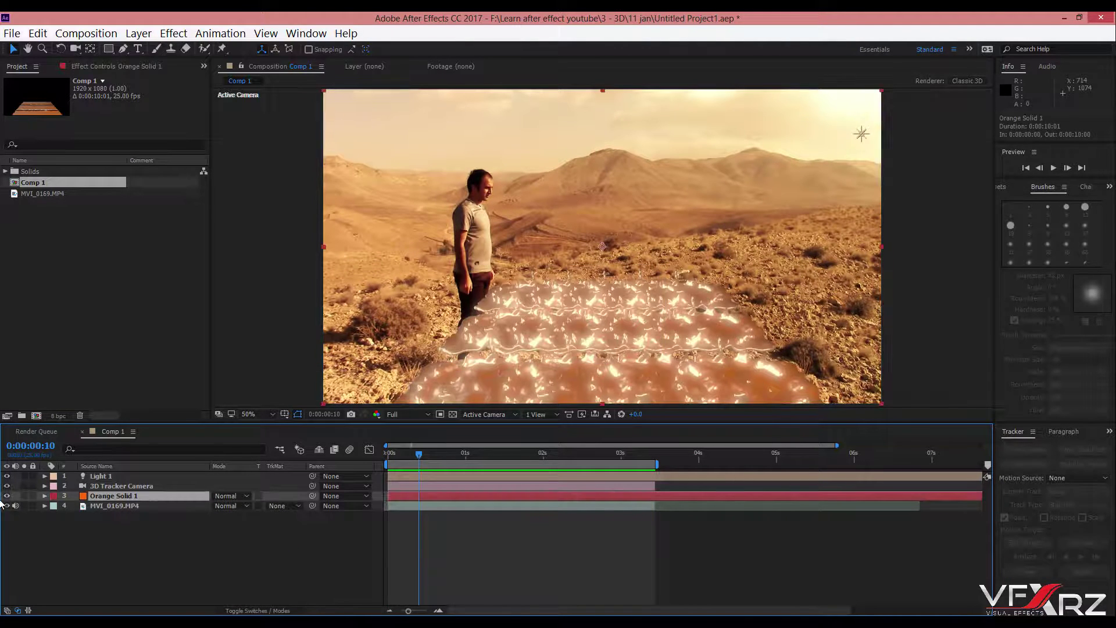
click(6, 495)
Step: Add a new solid layer and apply the Video Copilot Element effect to it
right_click(116, 540)
mouse_move(147, 404)
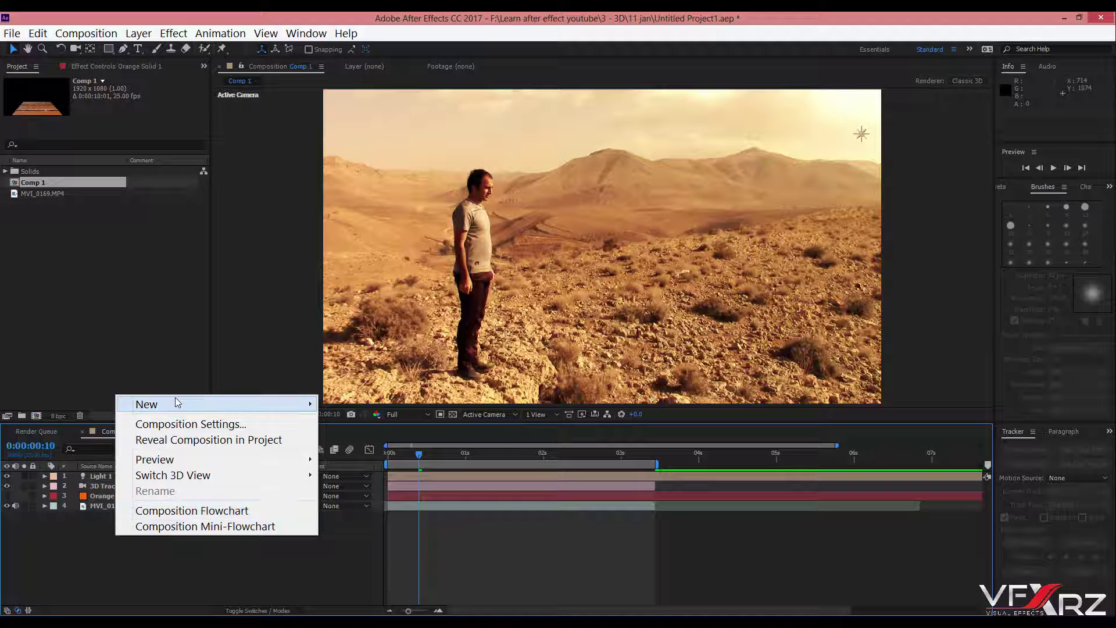
click(363, 442)
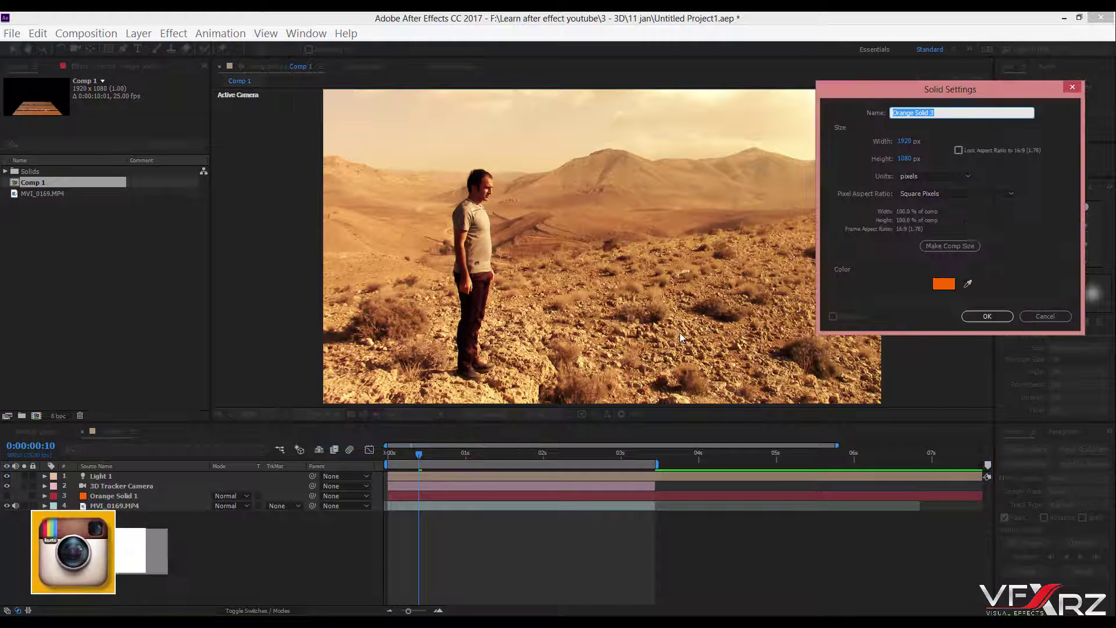
key(Return)
click(173, 33)
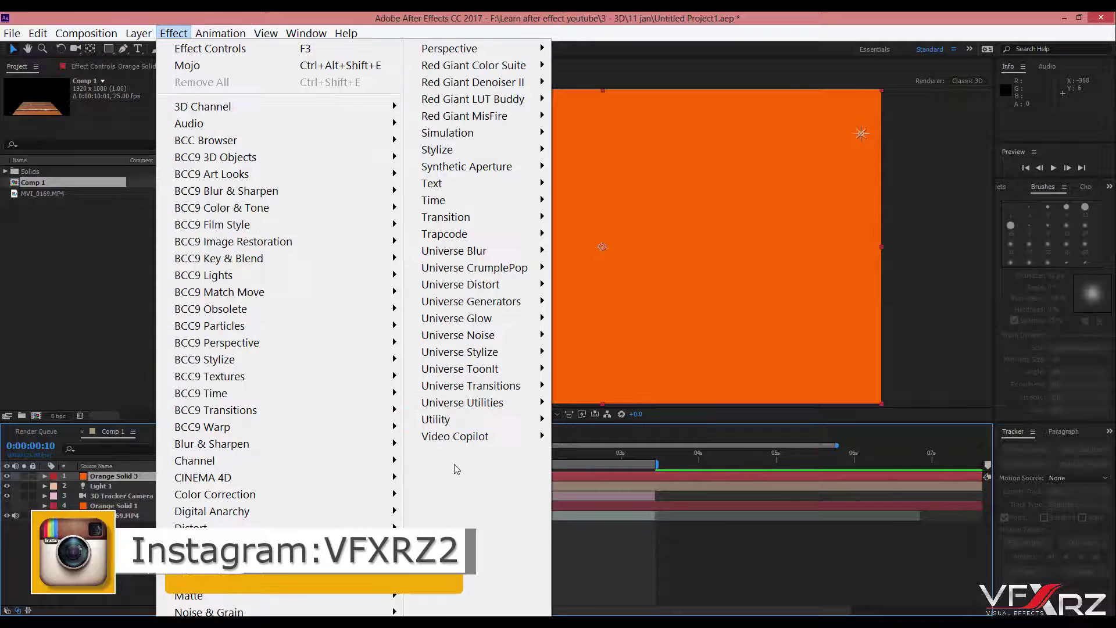
mouse_move(454, 435)
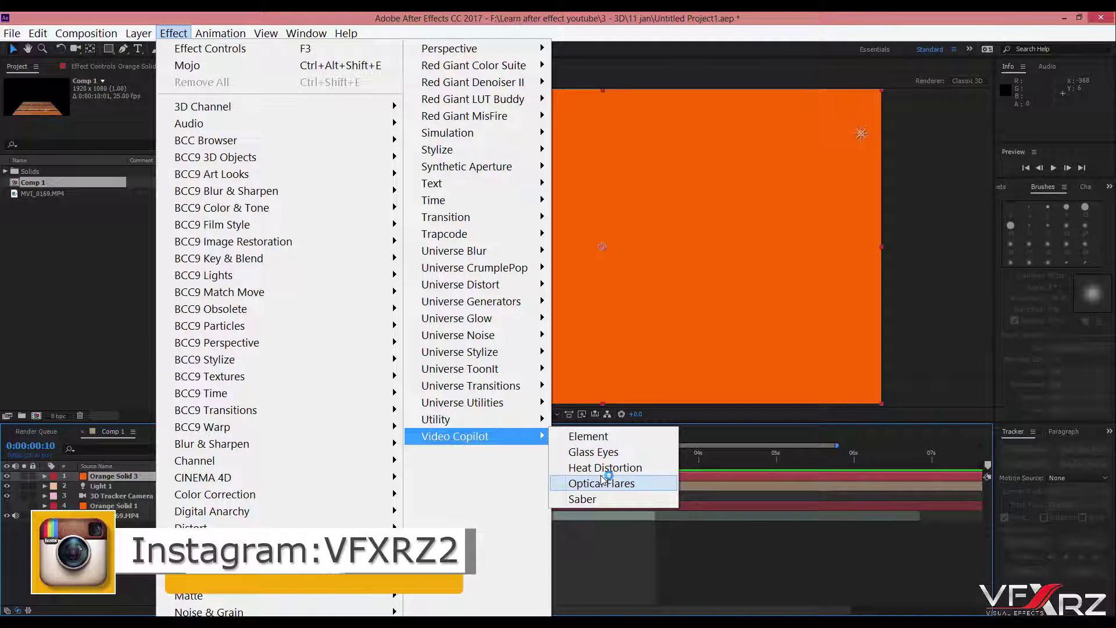
click(593, 436)
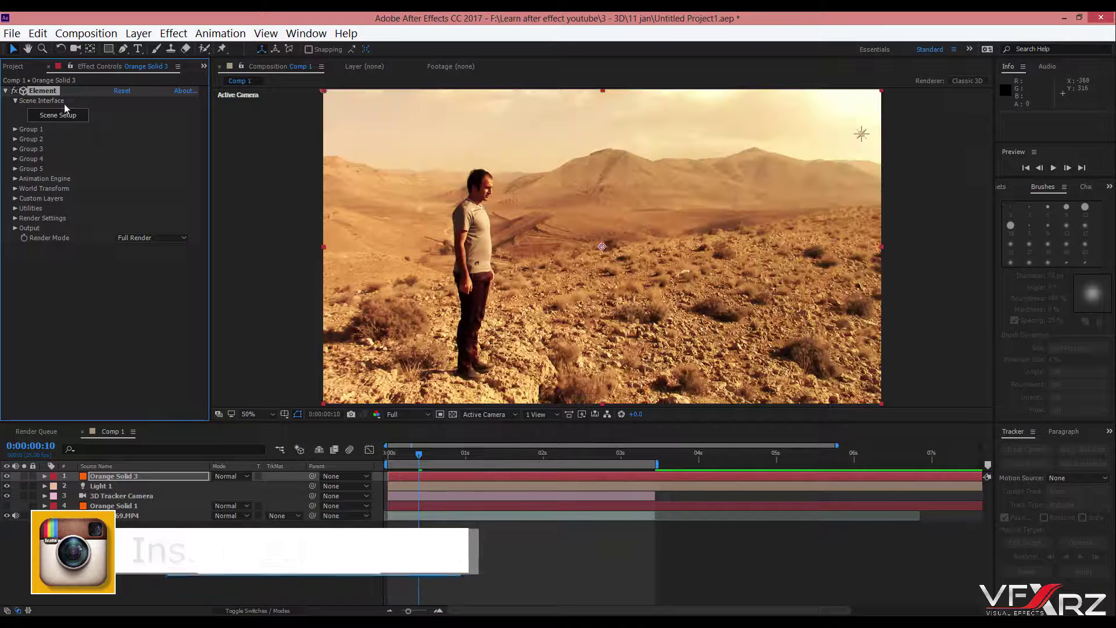
Step: Start Element's 3D Sequence import from Scene Setup, browsing up to the t12 scene folder
click(58, 116)
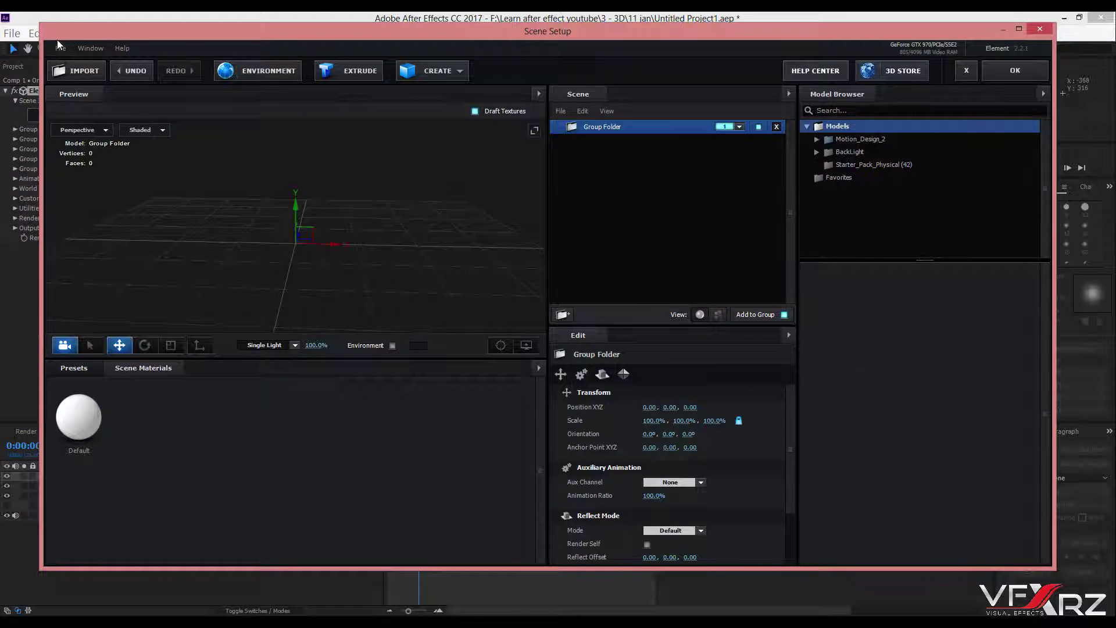
click(60, 47)
mouse_move(85, 66)
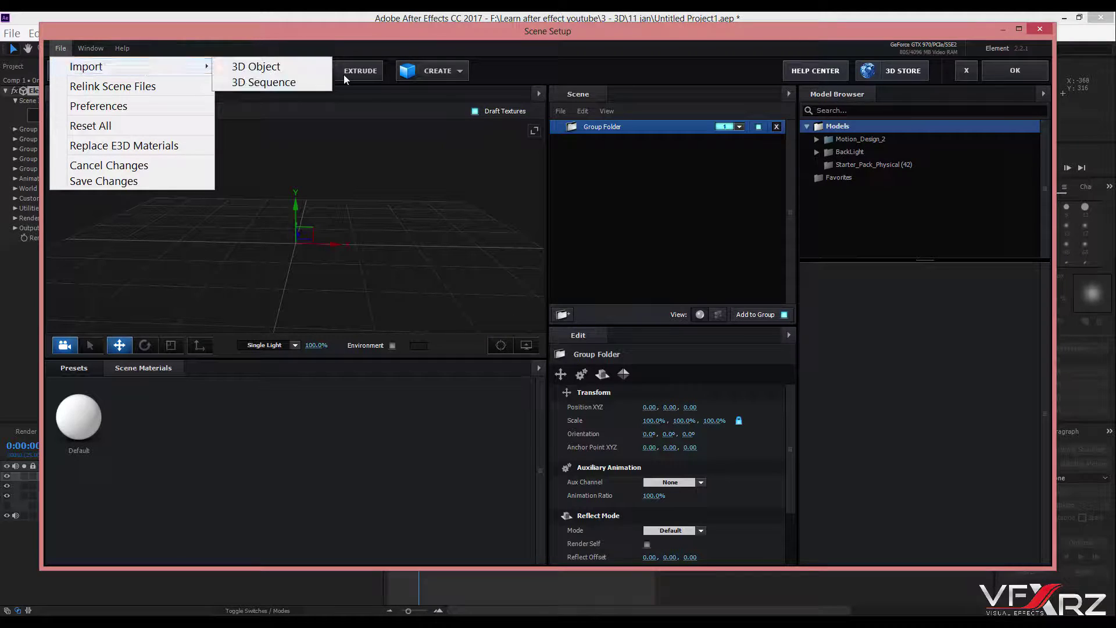
click(262, 88)
key(BackSpace)
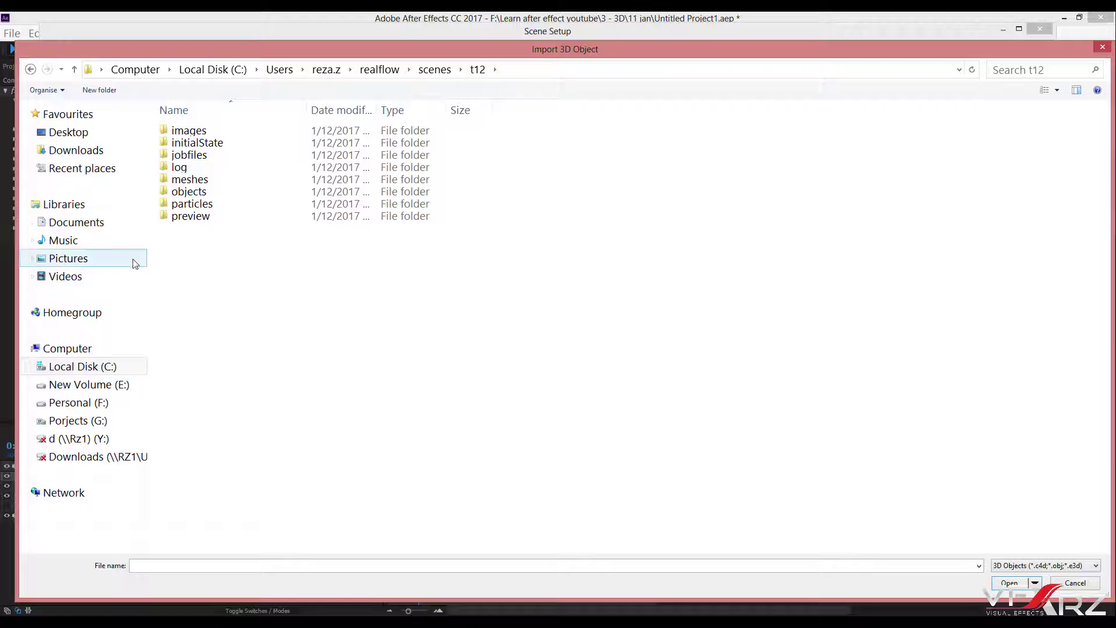
Step: Choose ParticleMesh01_00001.obj from the t12 meshes folder and confirm the import
click(225, 181)
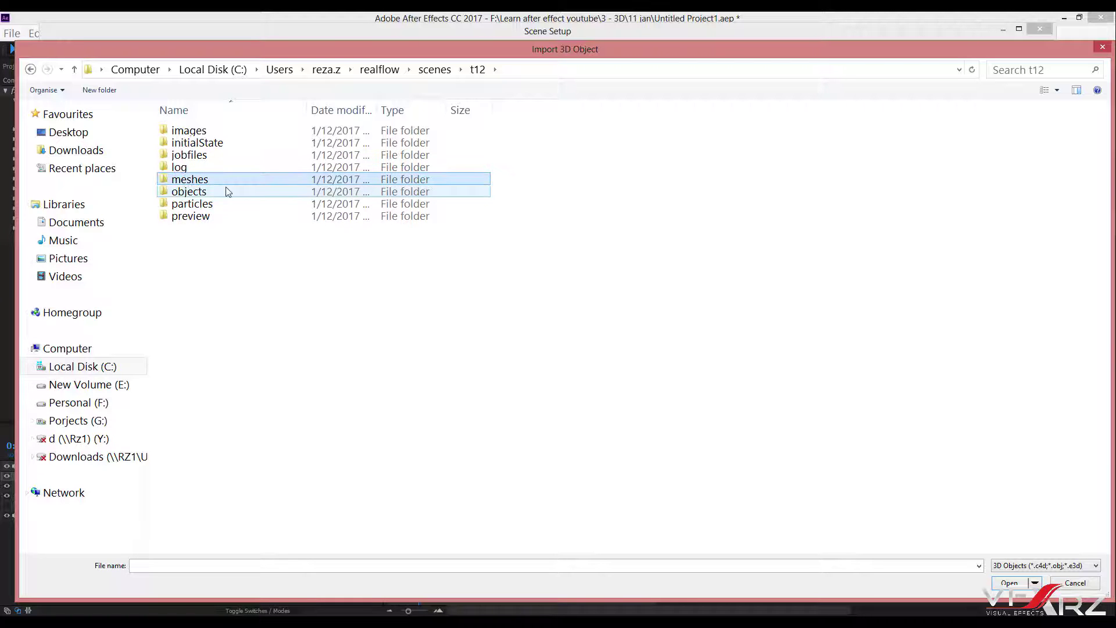
double_click(230, 187)
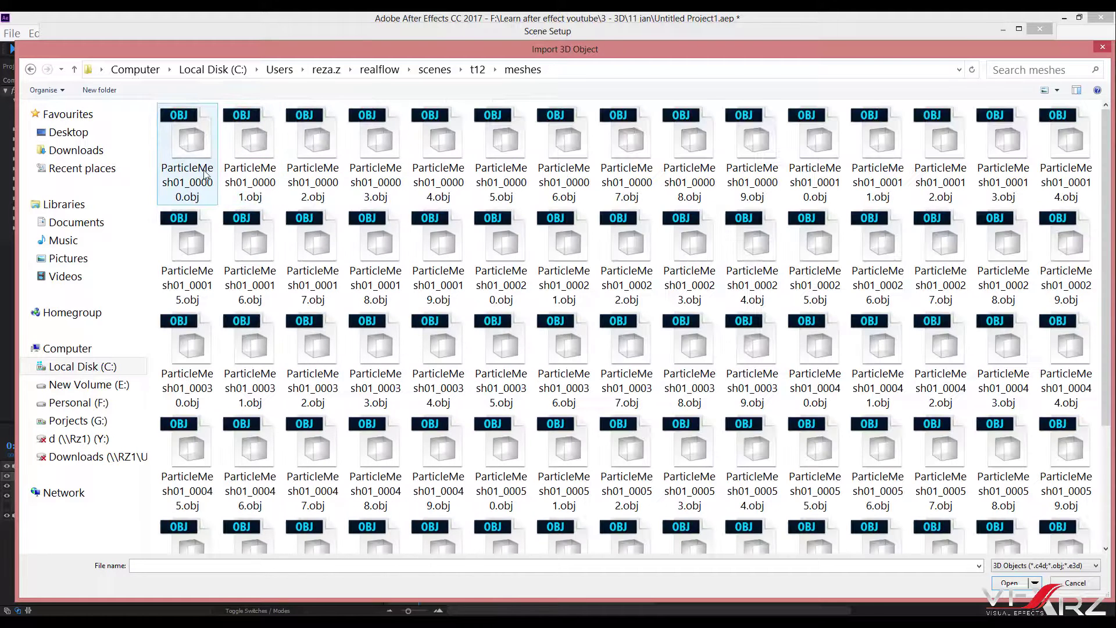
scroll(523, 306, down, 3)
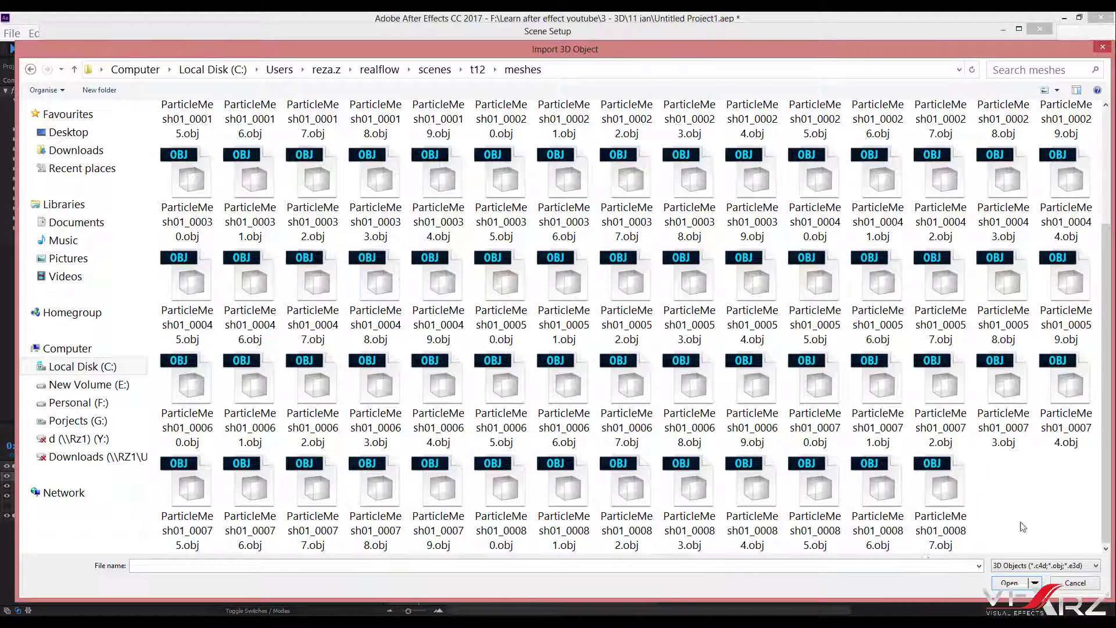
scroll(941, 523, up, 3)
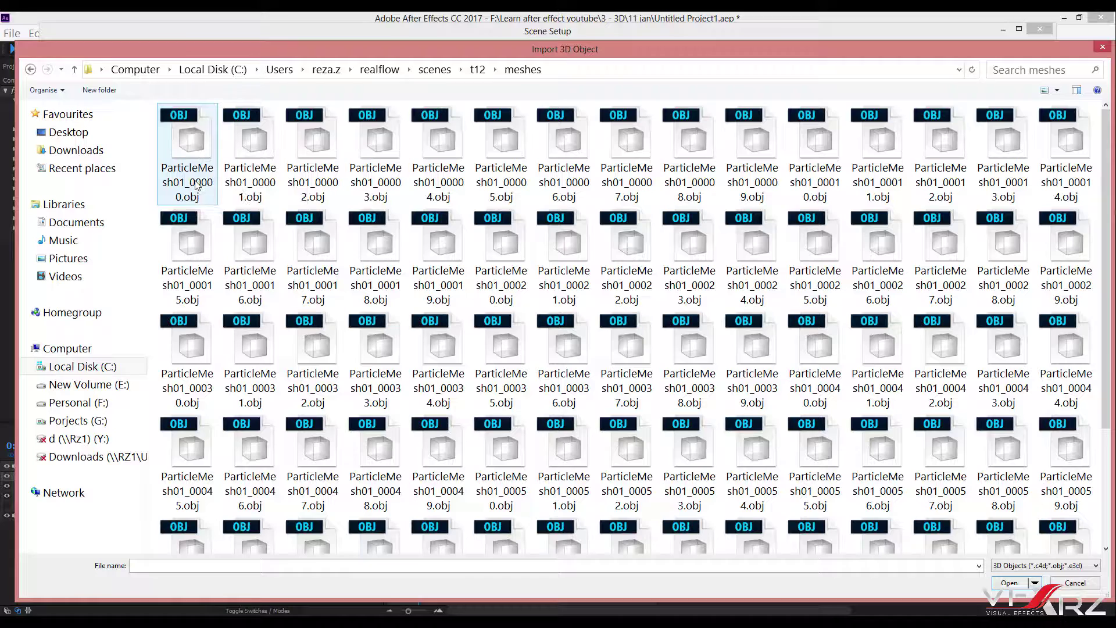
click(199, 182)
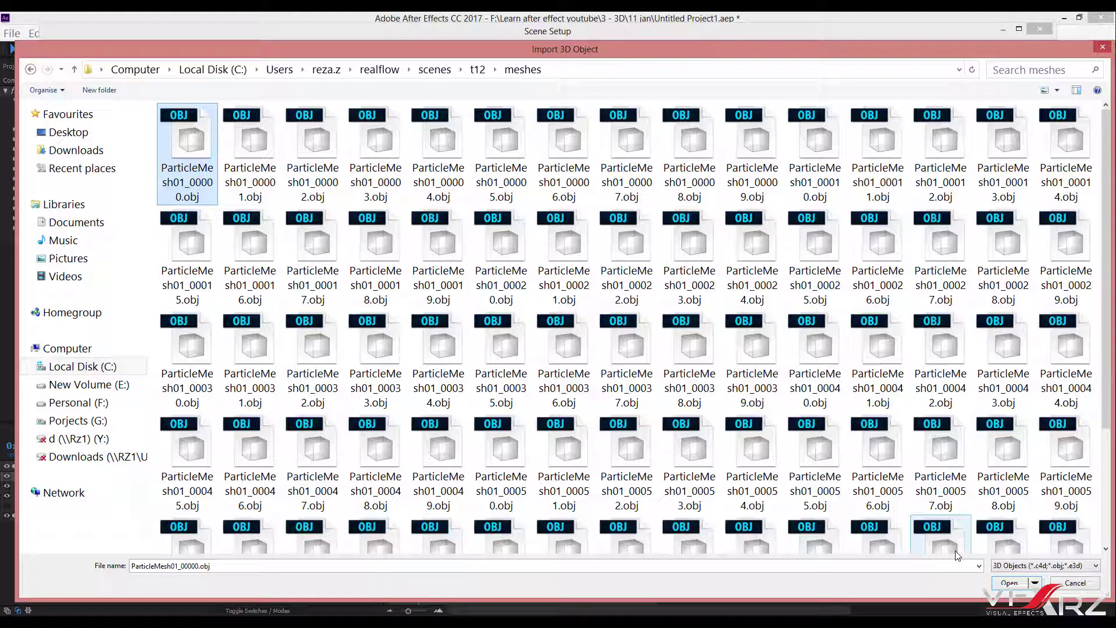
click(258, 173)
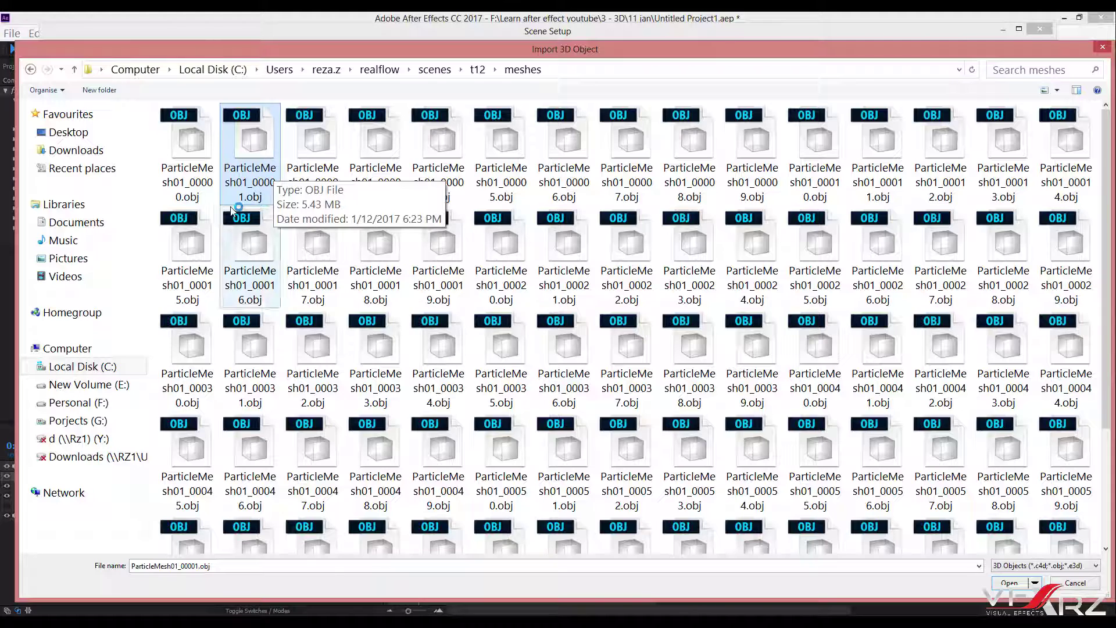
double_click(245, 197)
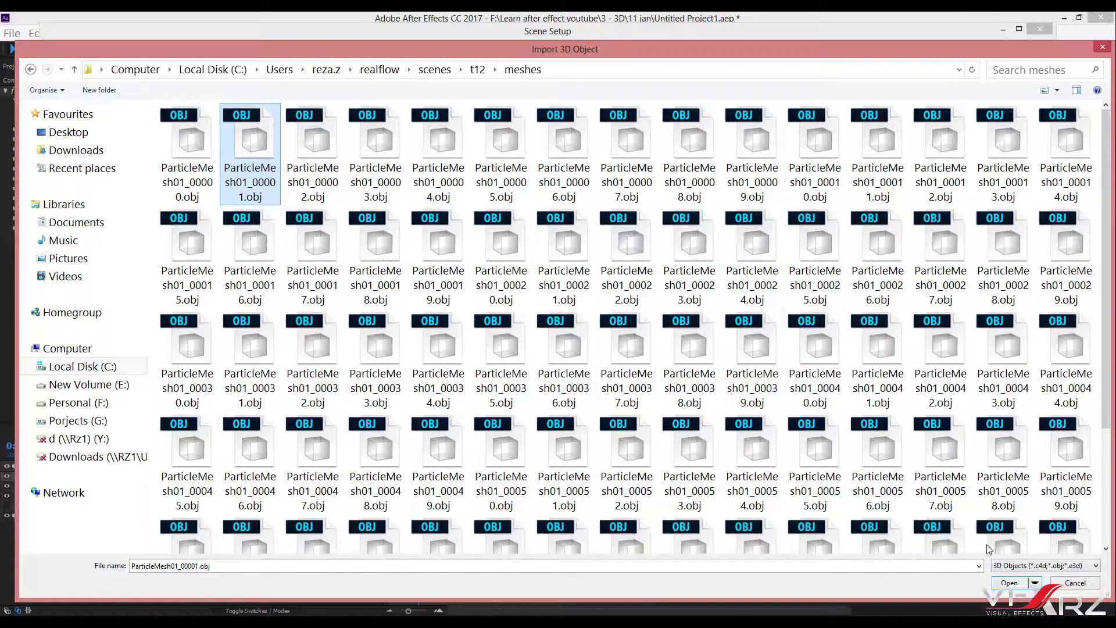
click(1011, 582)
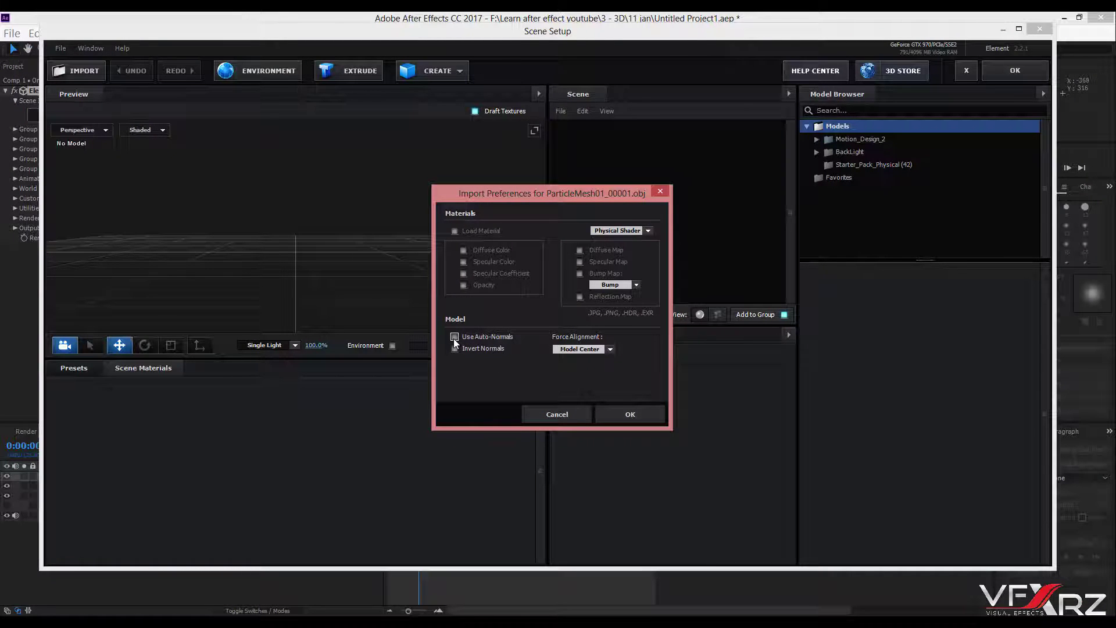
Step: Accept the import preferences, scale the mesh to 1000% and offset its frames by 20
click(641, 415)
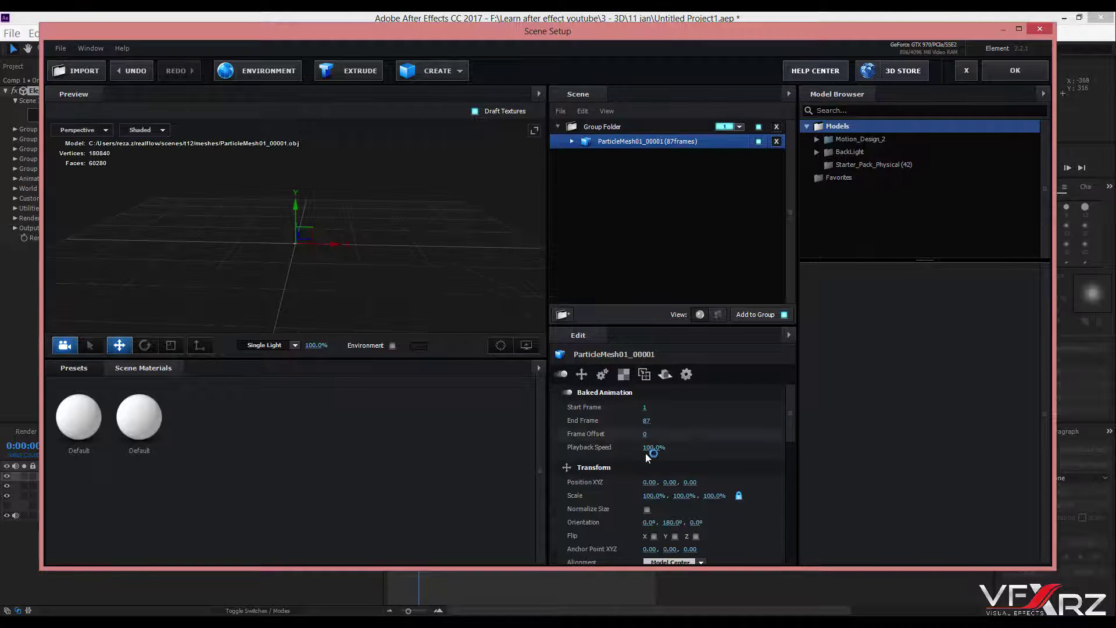
mouse_move(349, 293)
mouse_down()
mouse_move(289, 269)
mouse_move(369, 285)
mouse_up()
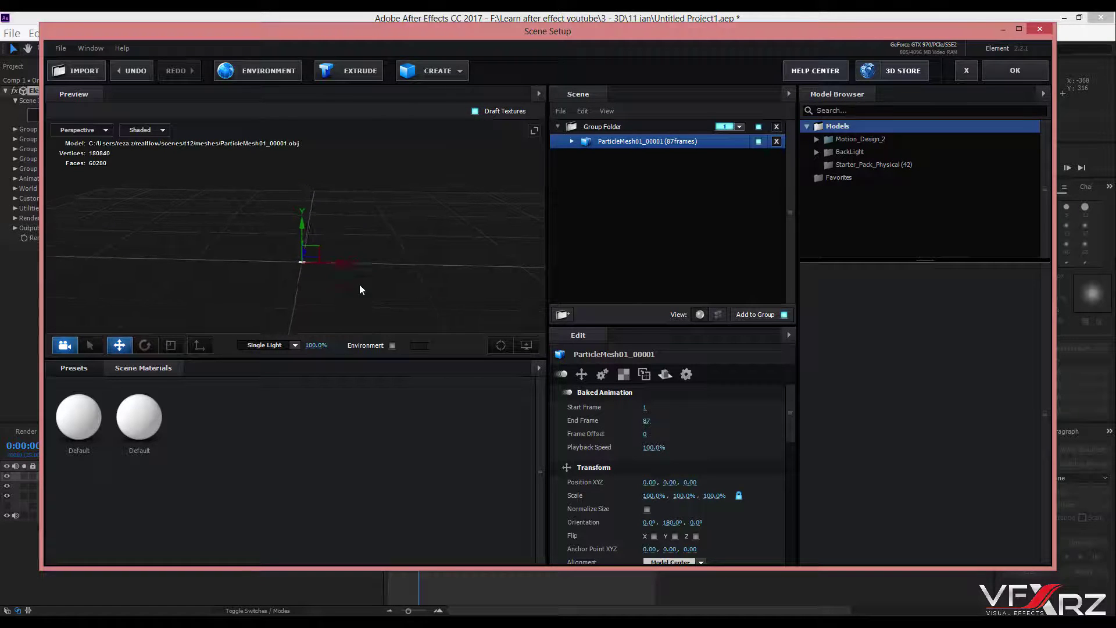
click(654, 495)
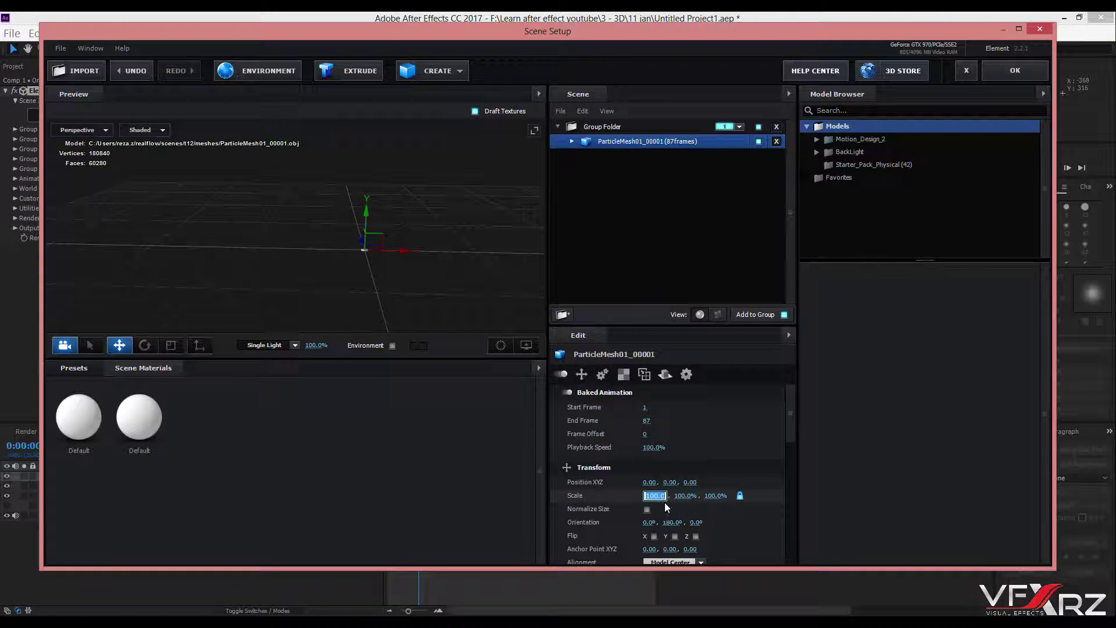
text(0)
key(Return)
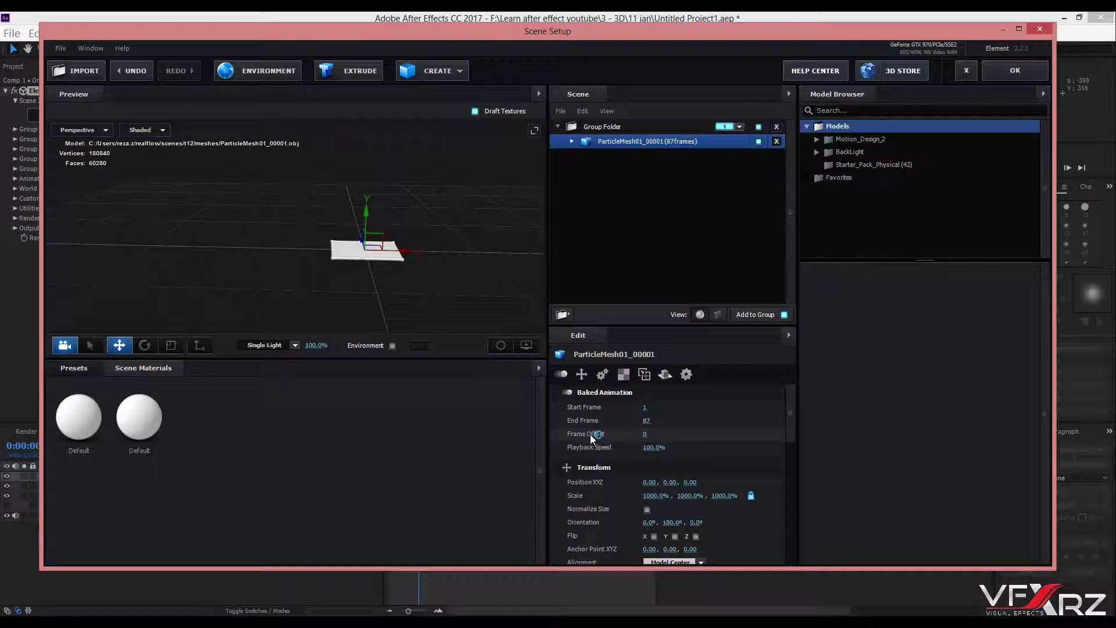
mouse_move(645, 433)
mouse_down()
mouse_move(764, 418)
mouse_move(847, 381)
mouse_move(681, 410)
mouse_move(703, 416)
mouse_move(693, 416)
mouse_up()
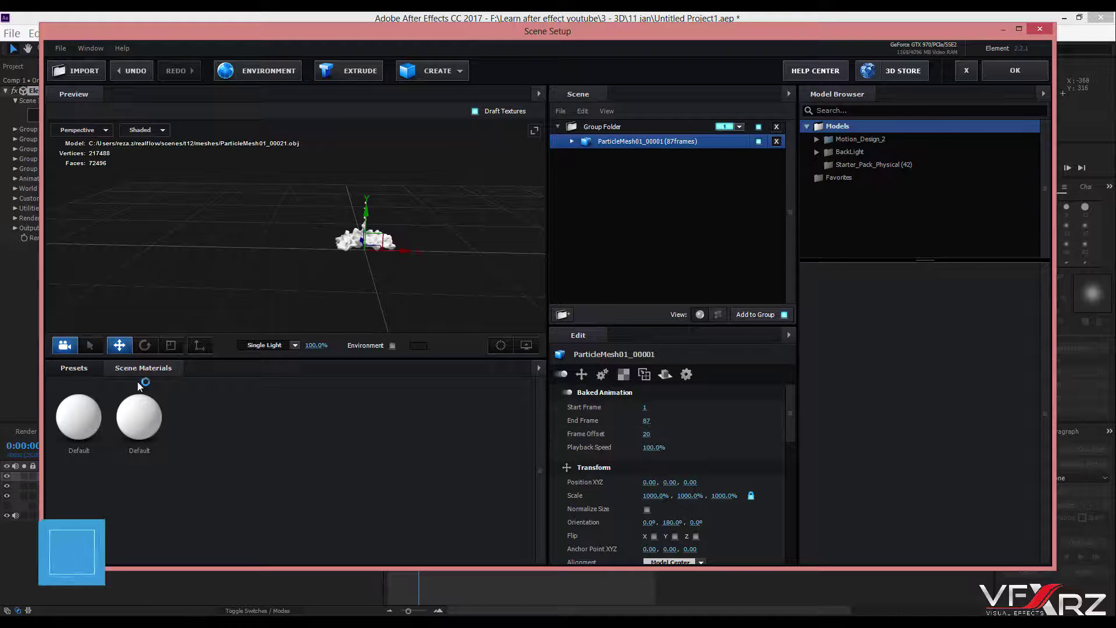
Step: Apply the Blue_Wireframe material from Presets > Materials > Physical to the splash mesh
click(92, 373)
click(95, 385)
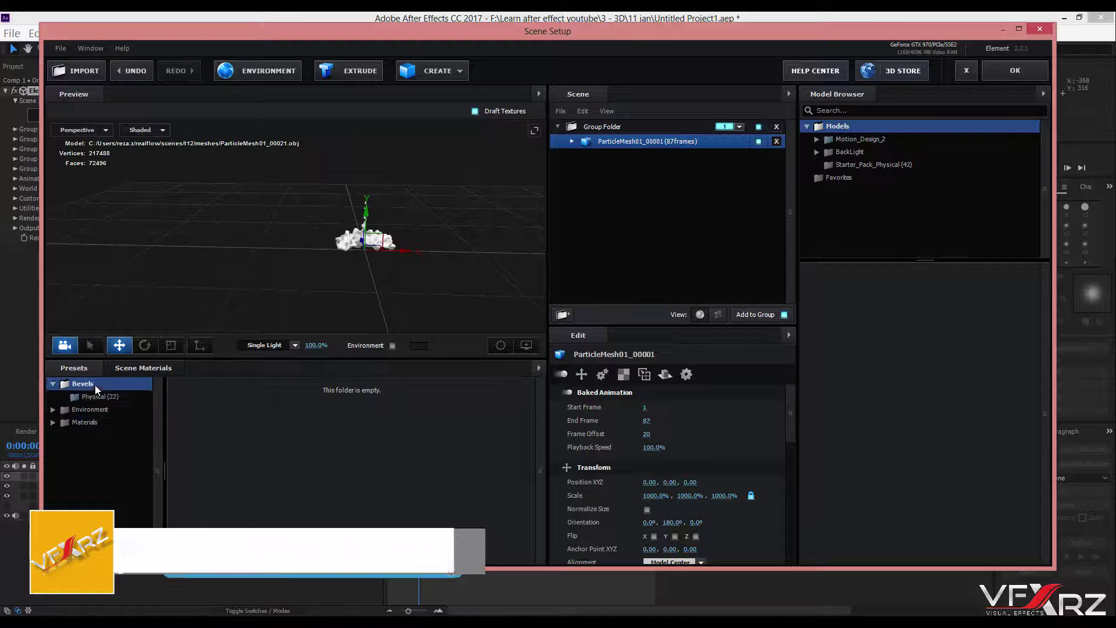
click(85, 409)
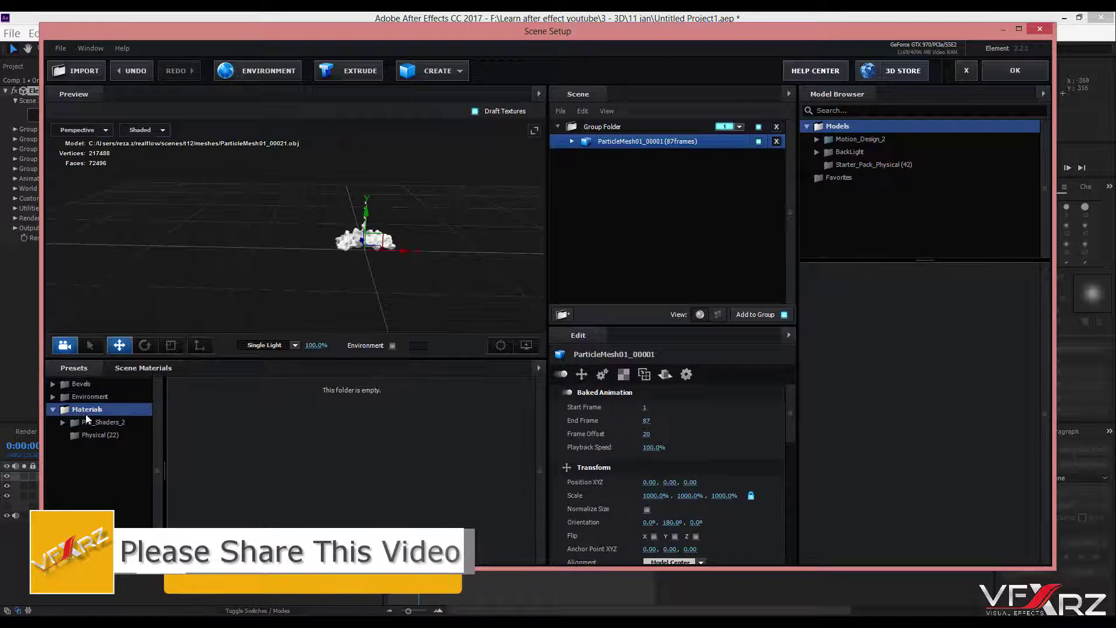
click(95, 433)
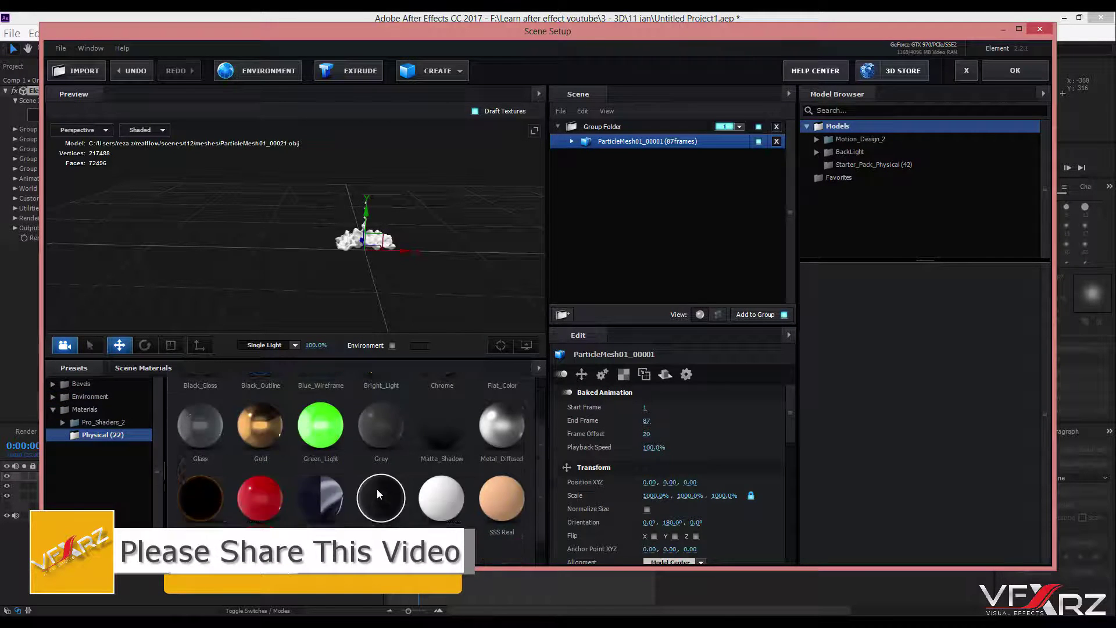
scroll(377, 489, down, 2)
scroll(375, 487, up, 2)
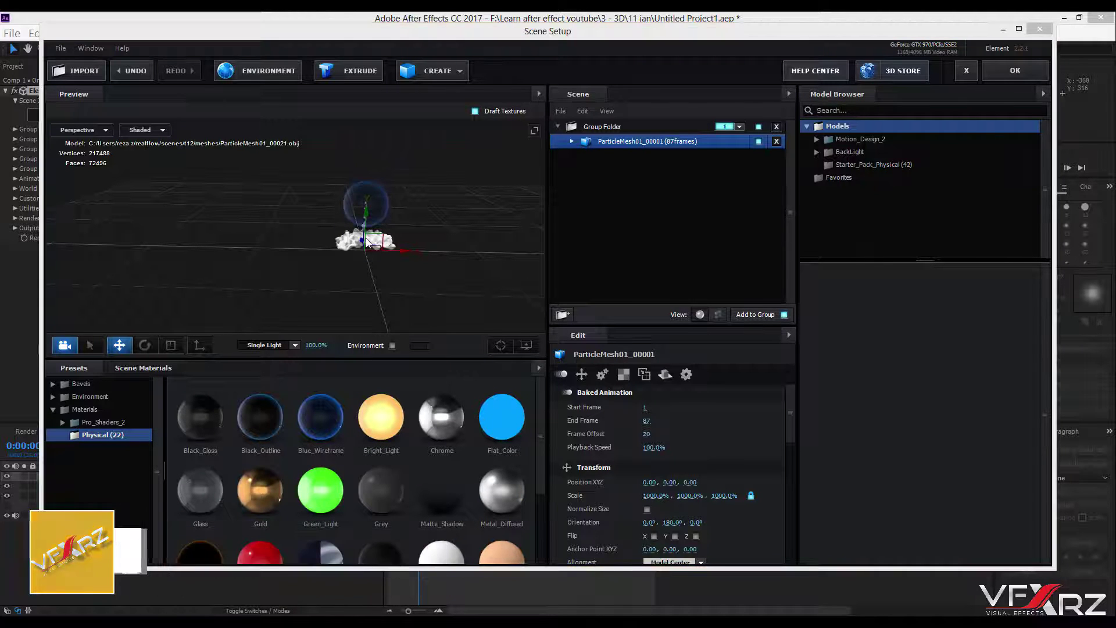
drag(348, 346, 371, 231)
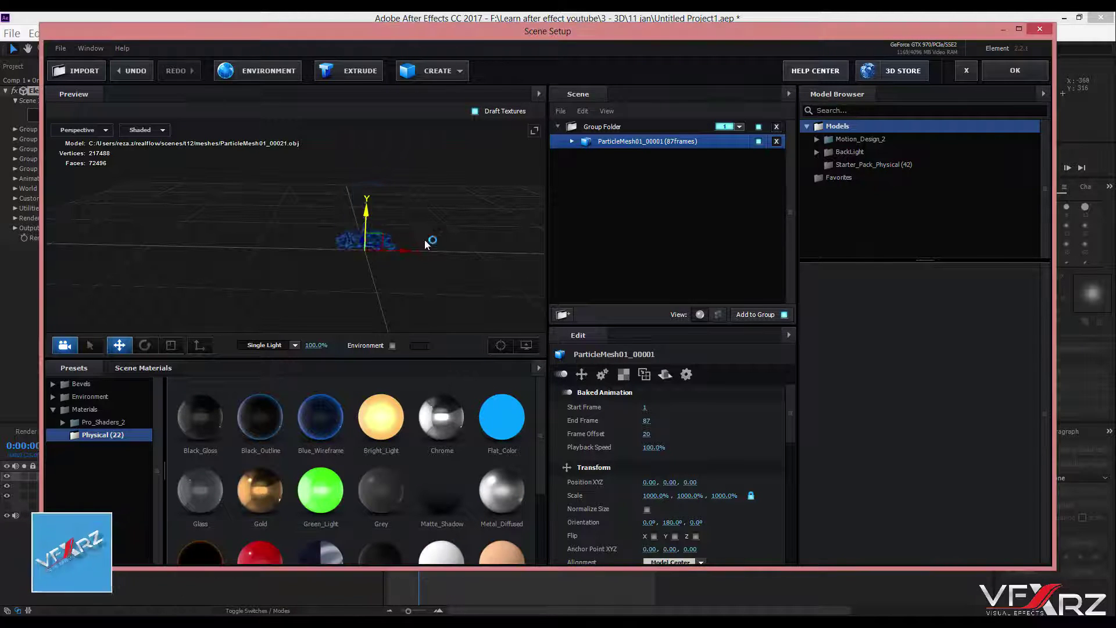
Step: Close Scene Setup and preview the splash in the composition around one second in
click(1010, 72)
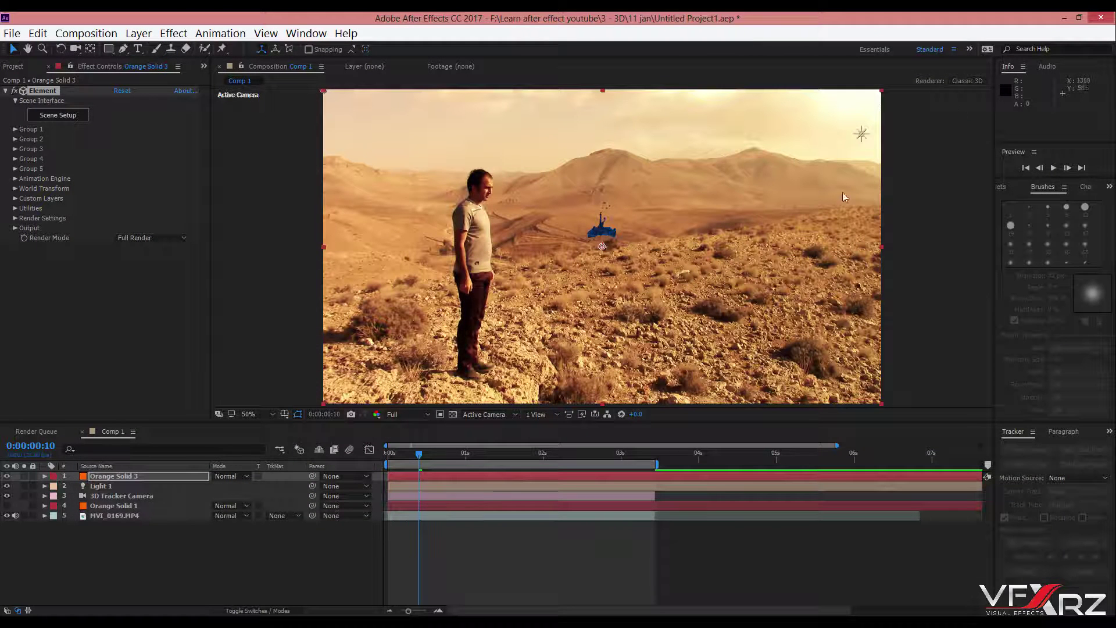
drag(419, 456, 403, 462)
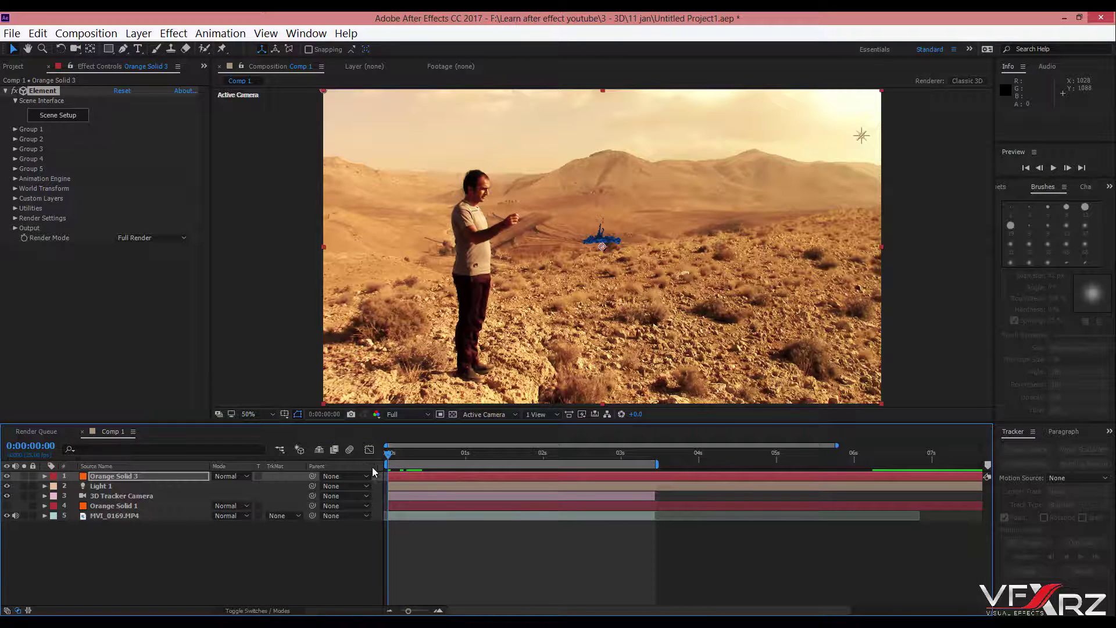
key(space)
mouse_move(481, 466)
mouse_down()
mouse_move(494, 453)
mouse_move(474, 482)
mouse_up()
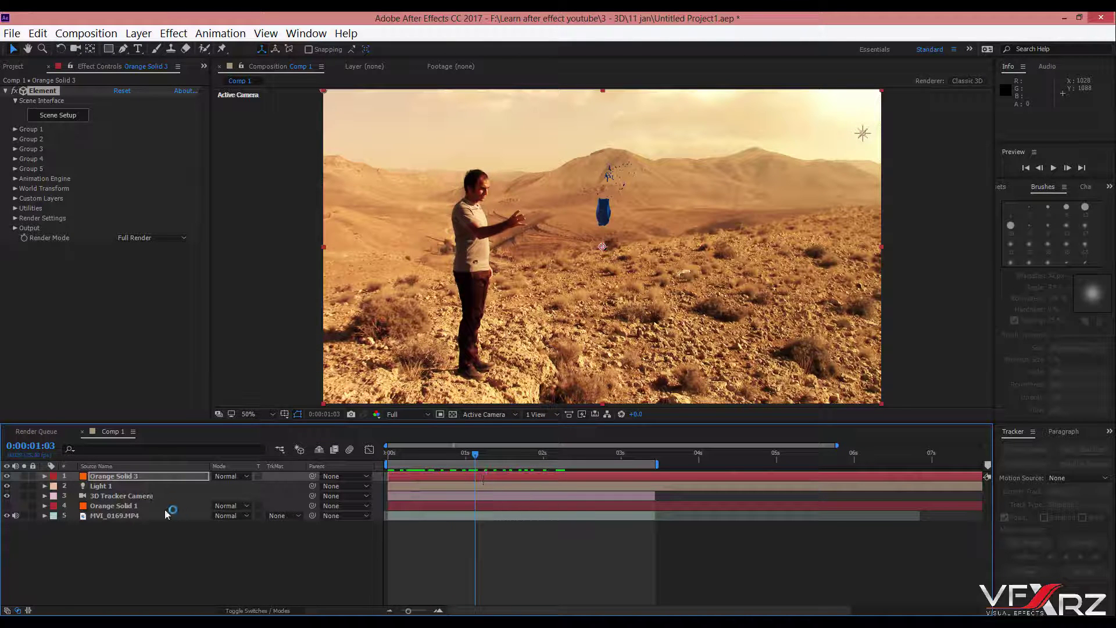
Step: Scrub World Position Z to -1350 and XY to 0.0,135.0 so the splash sits large beside the man
click(14, 193)
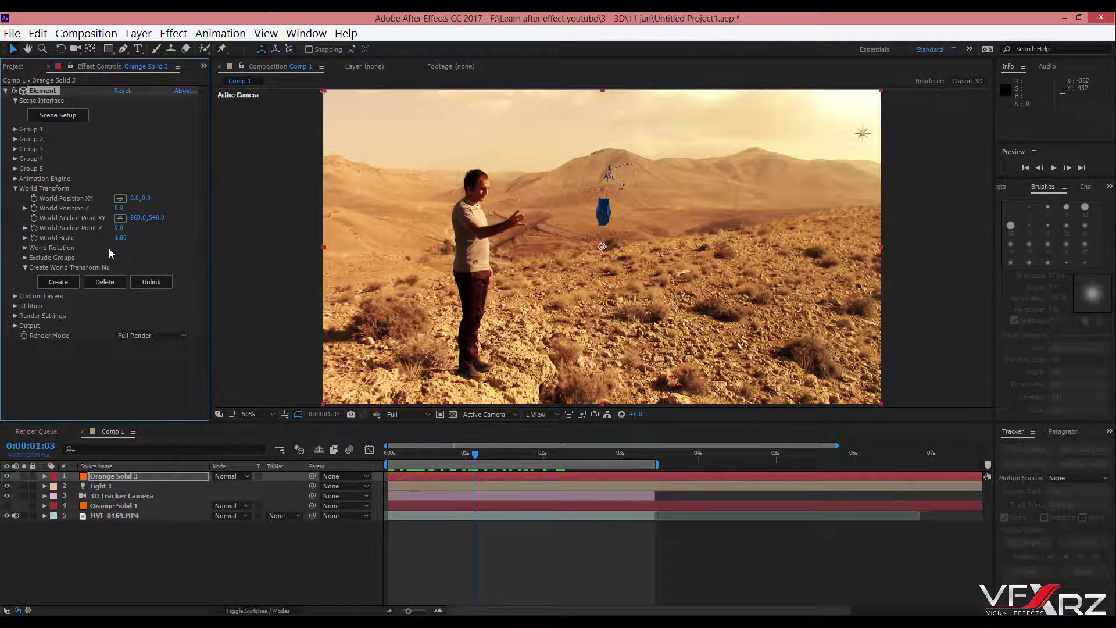
drag(122, 209, 52, 209)
mouse_move(122, 208)
mouse_down()
mouse_move(87, 207)
mouse_move(218, 209)
mouse_up()
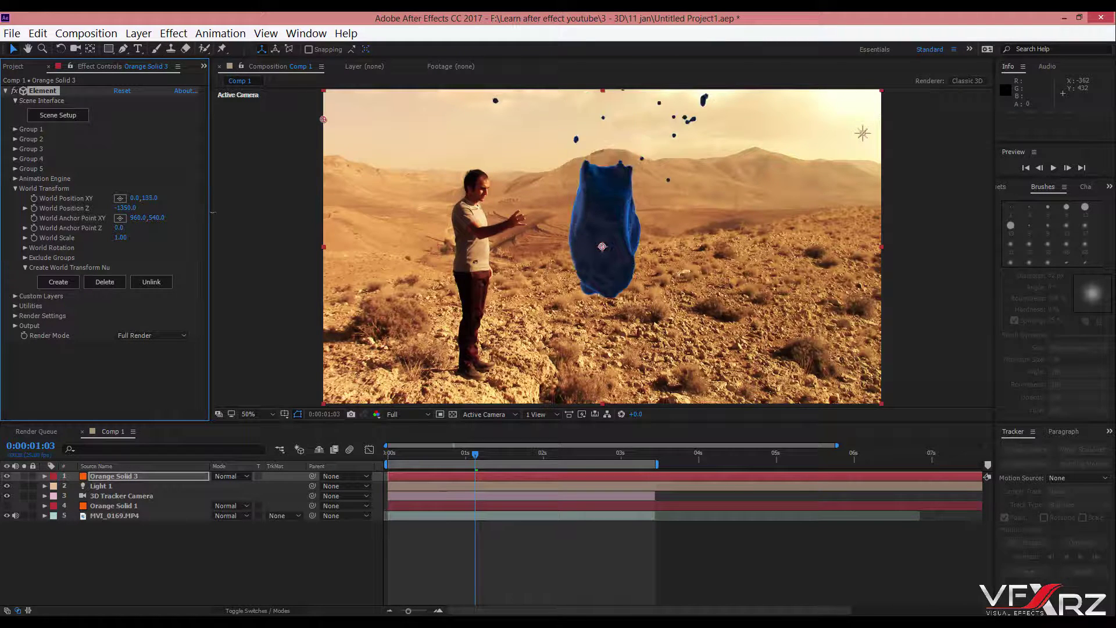
drag(512, 454, 531, 464)
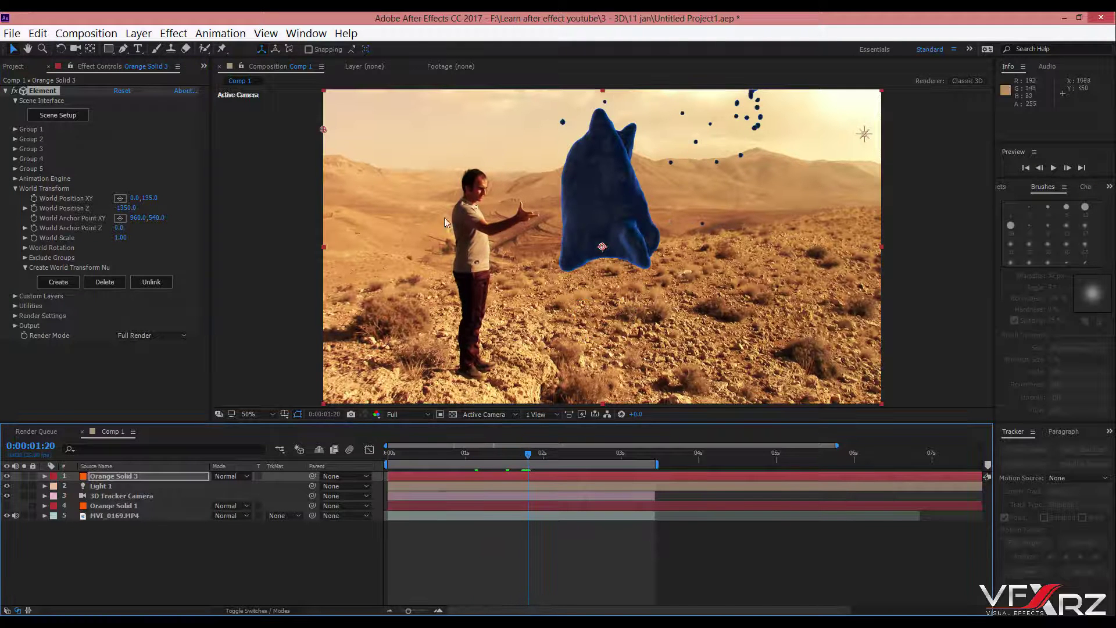